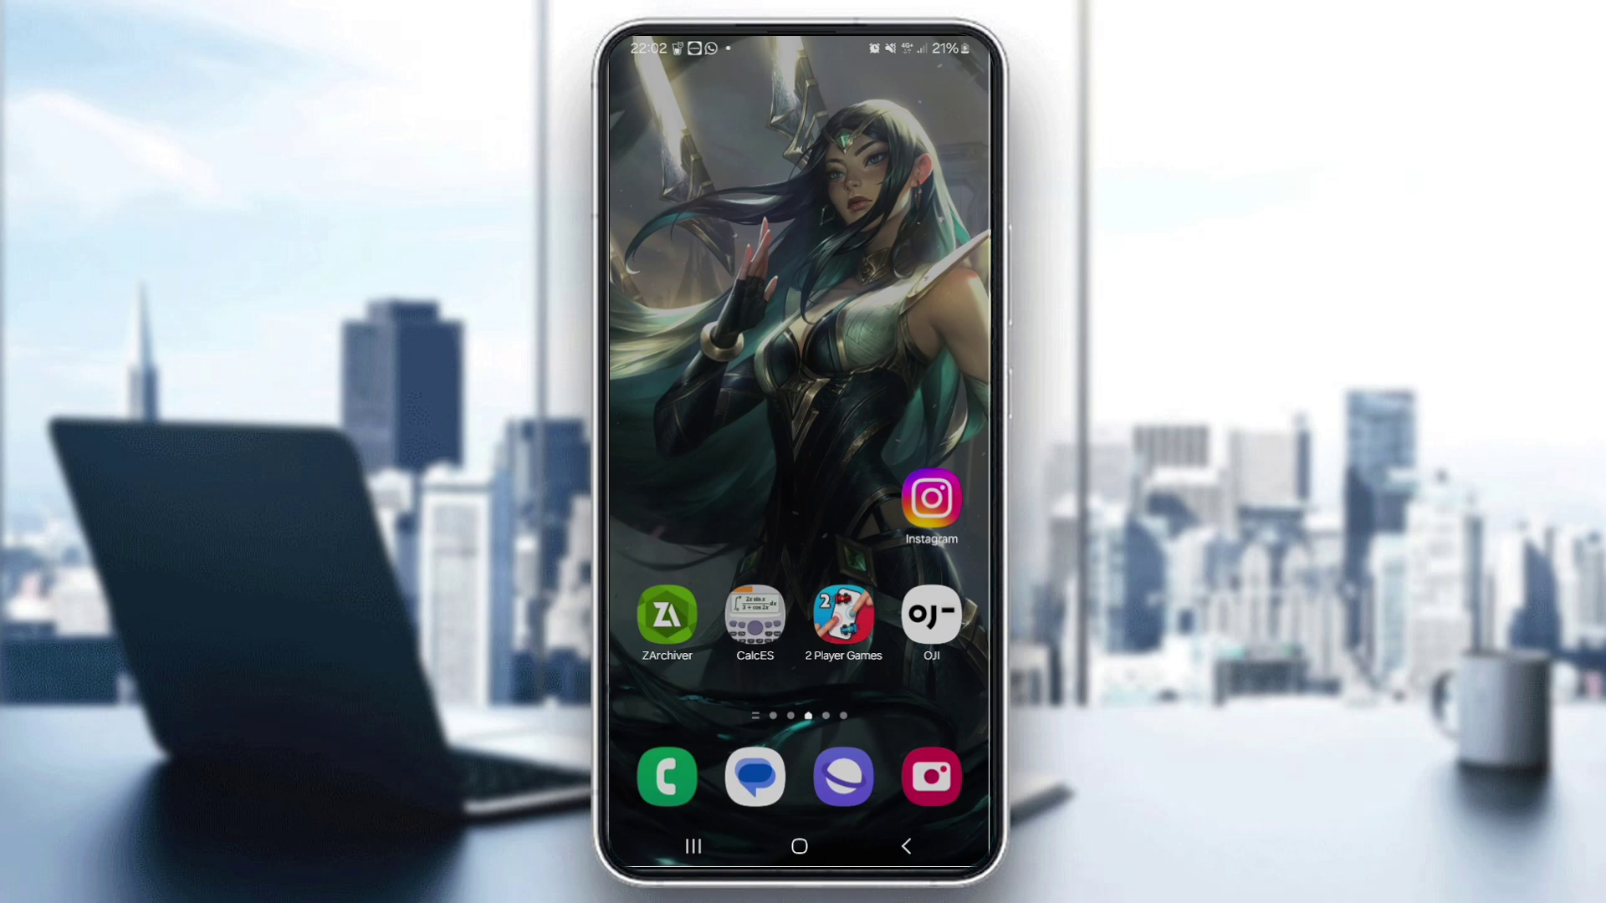
# Launch Instagram, refresh the easytuto101 profile and go to Settings and activity.
pyautogui.click(931, 500)
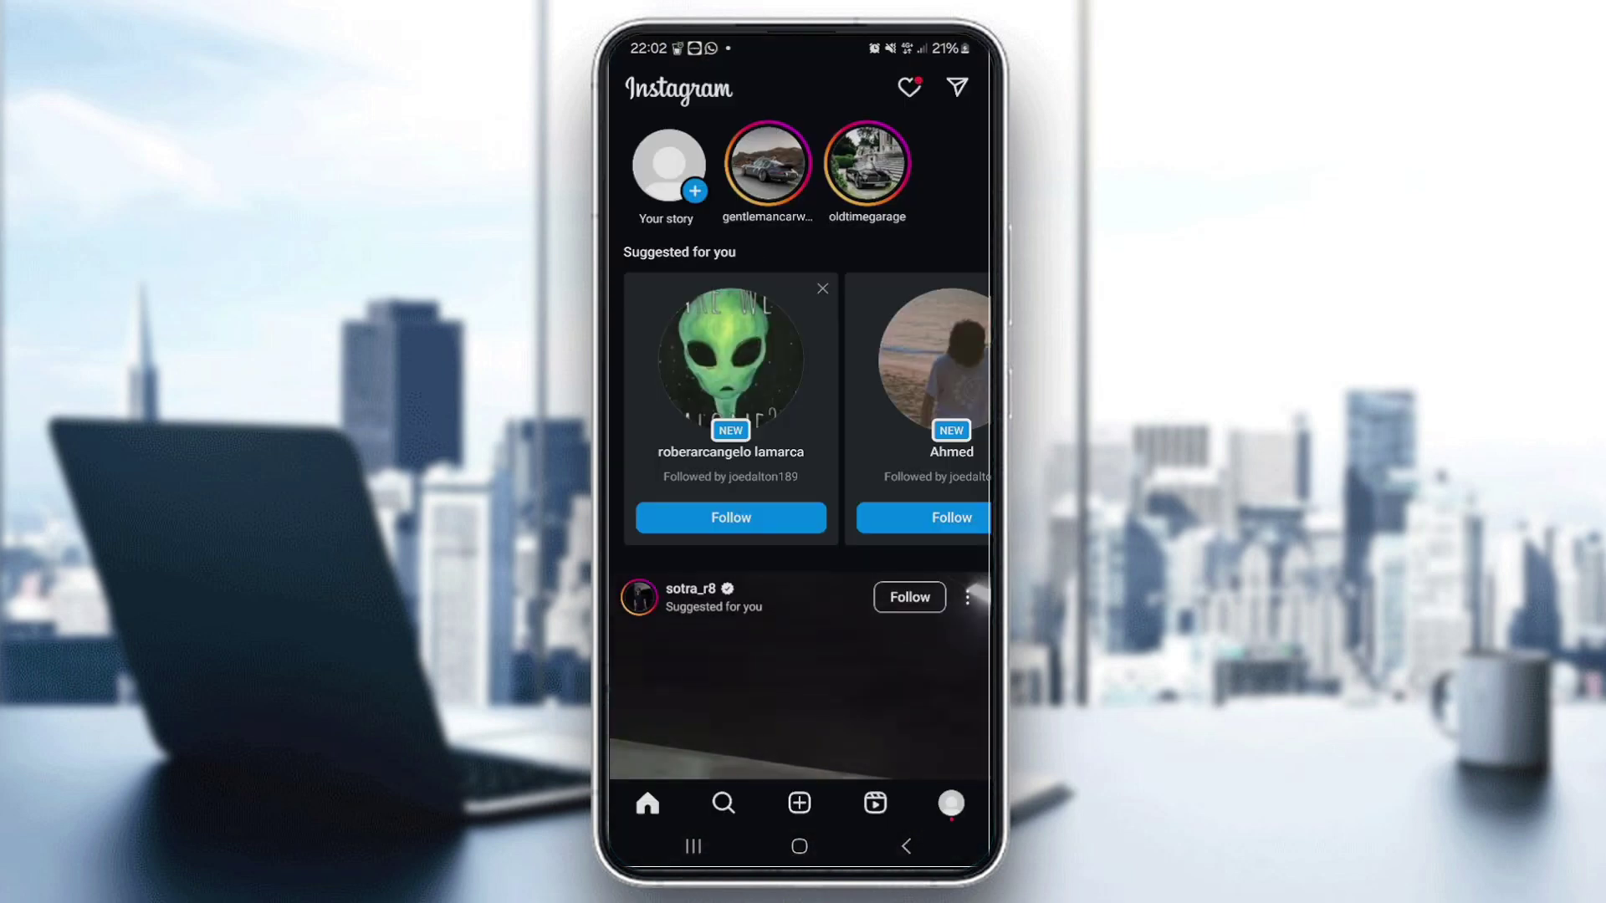
pyautogui.click(952, 803)
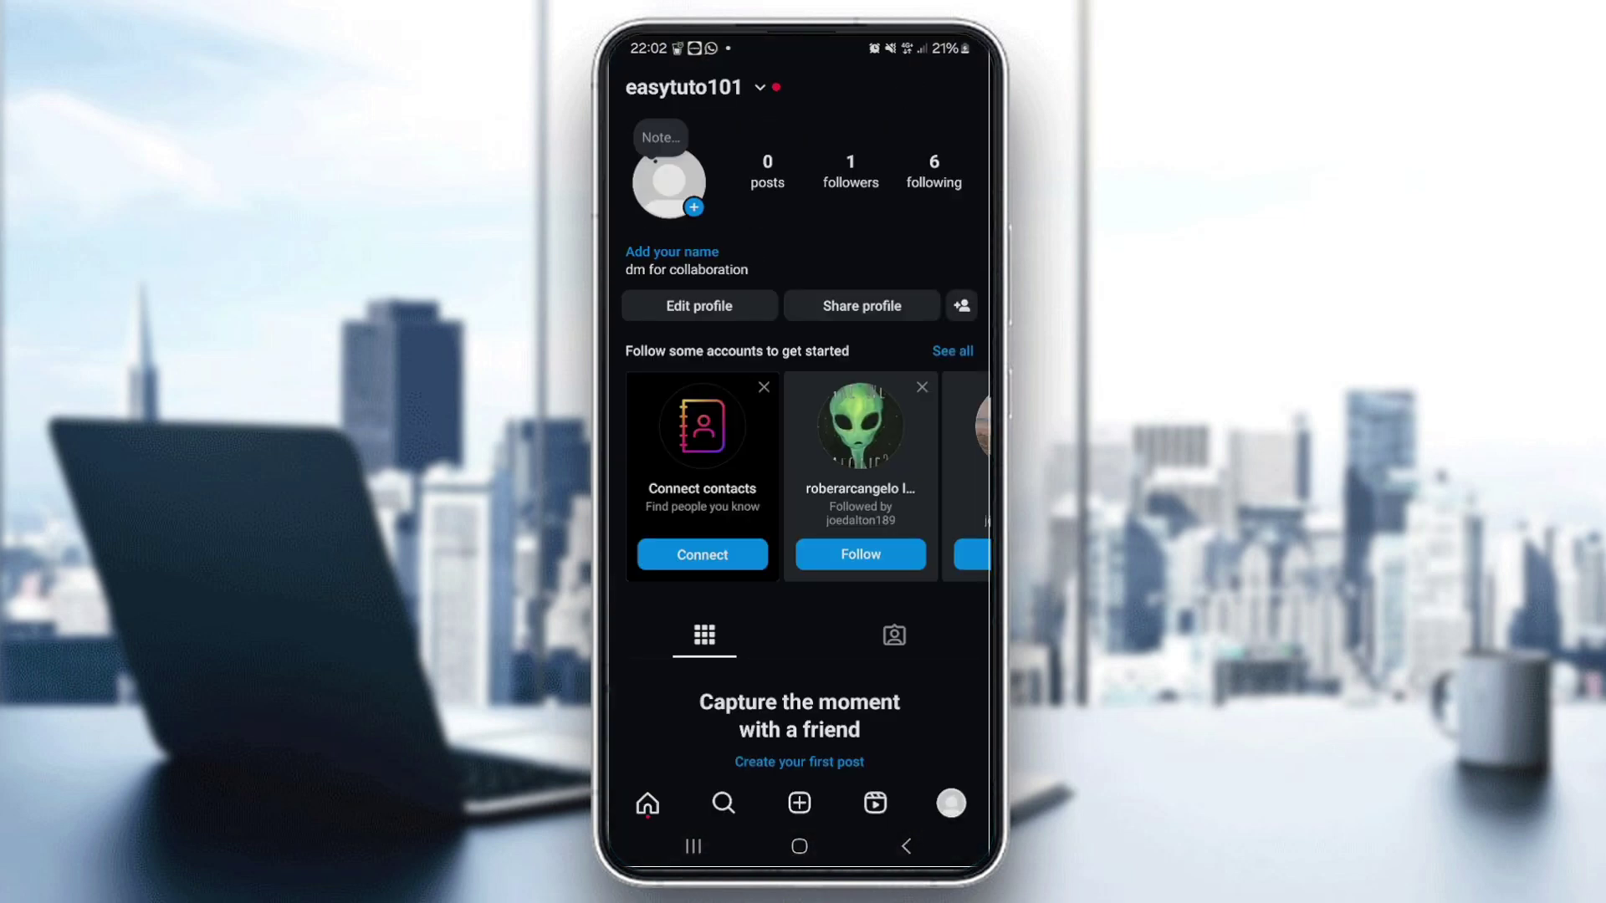
pyautogui.moveTo(799, 378); pyautogui.dragTo(799, 527)
pyautogui.click(952, 351)
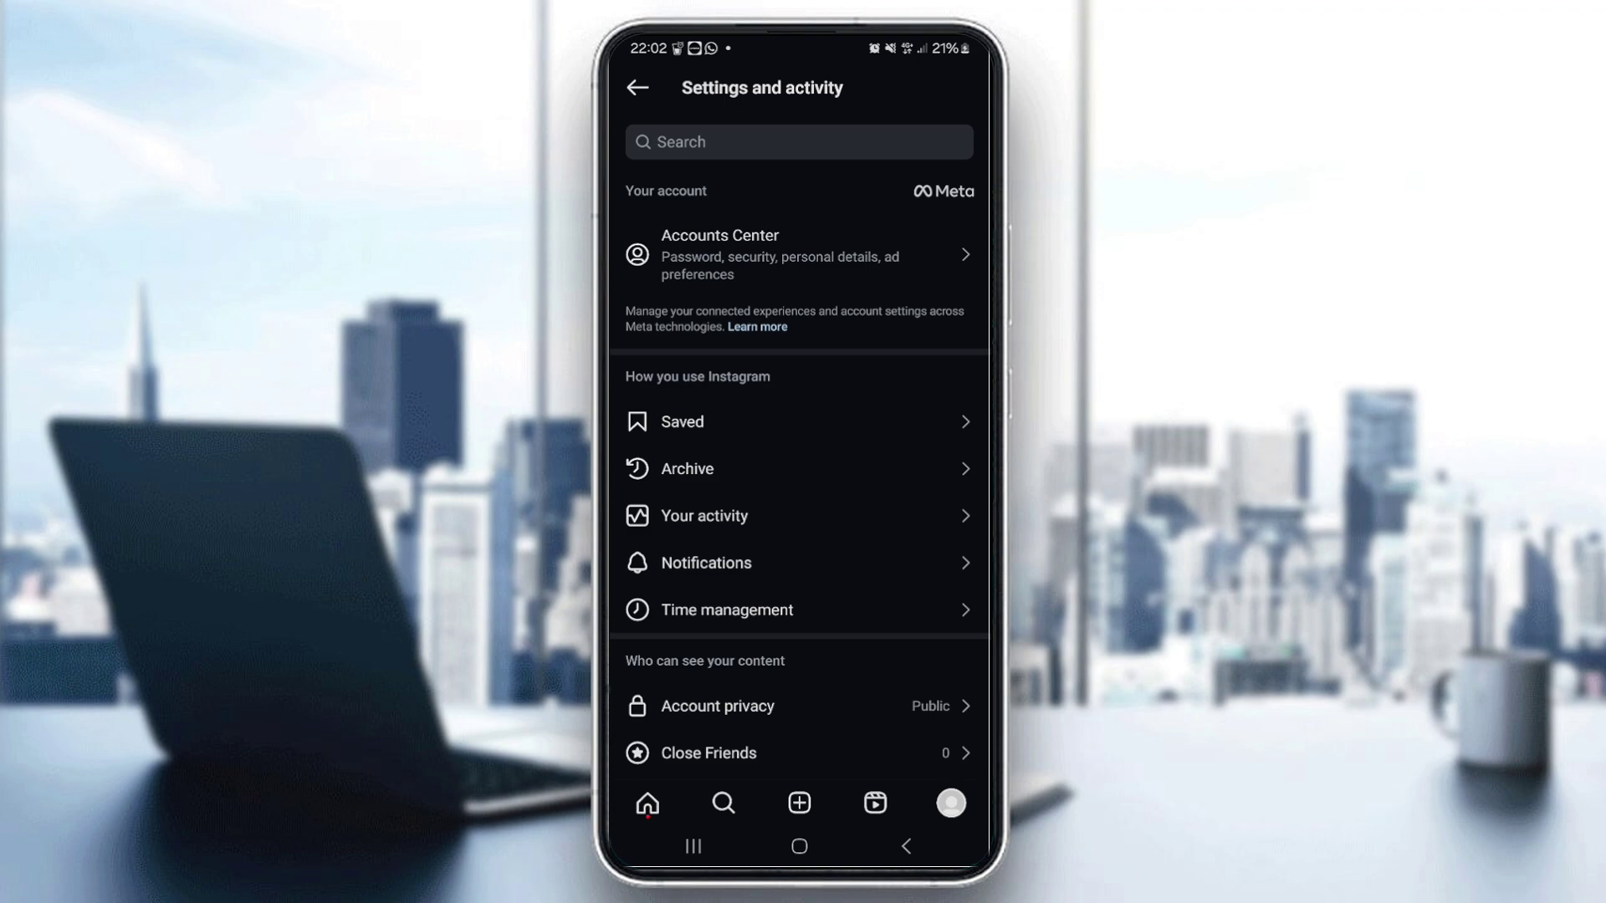
# Search settings for 'do' and go to Download your information.
pyautogui.click(798, 142)
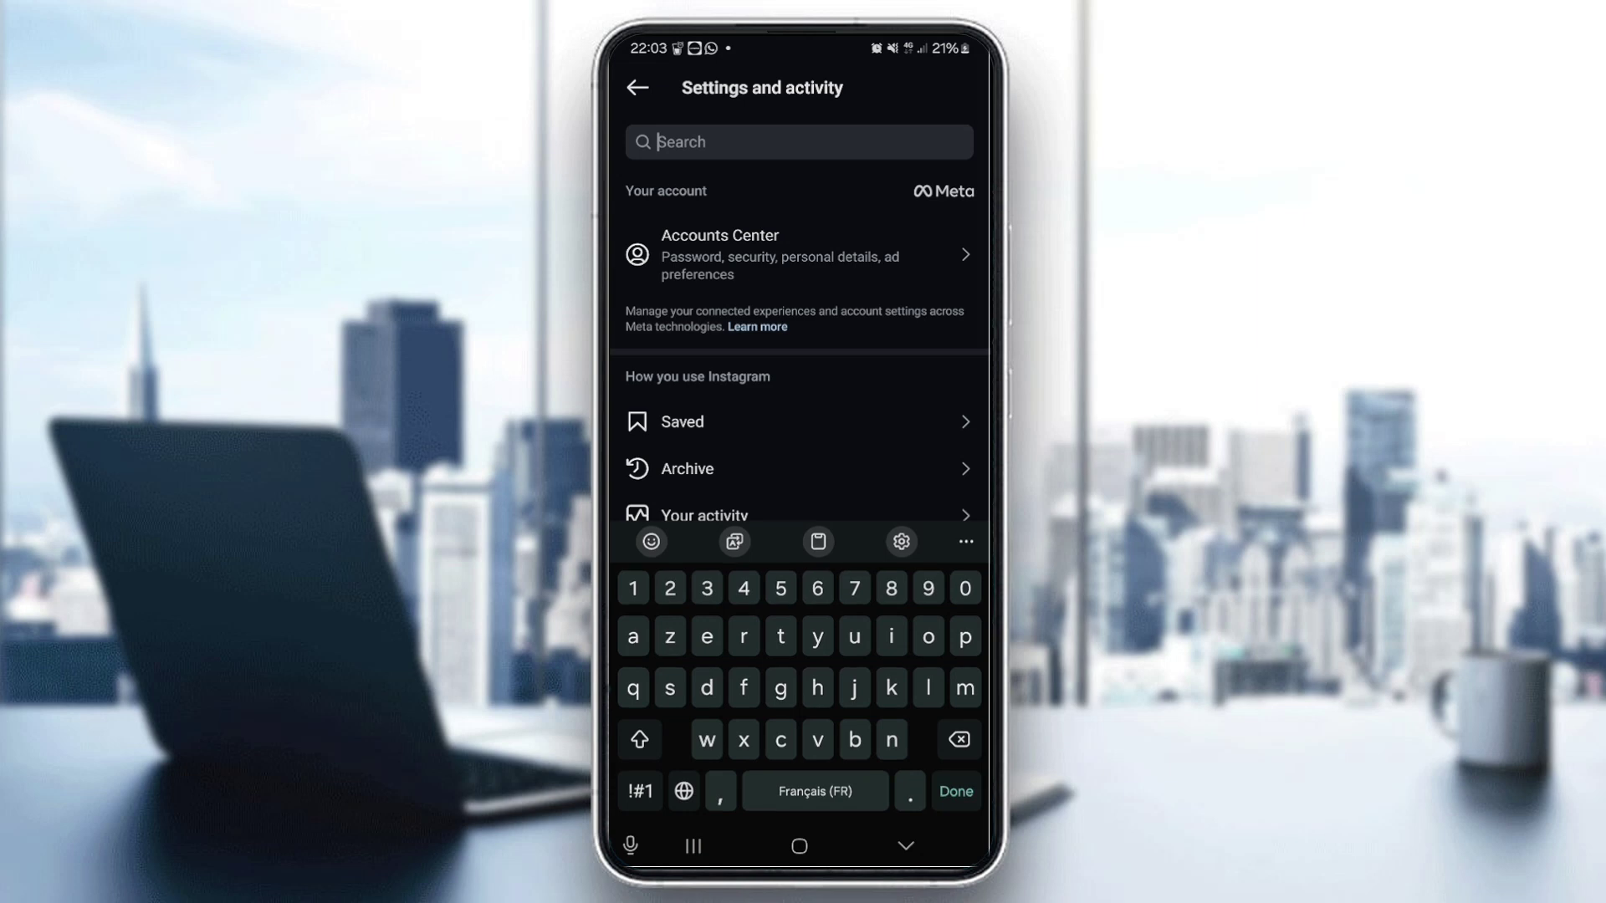
pyautogui.write('do')
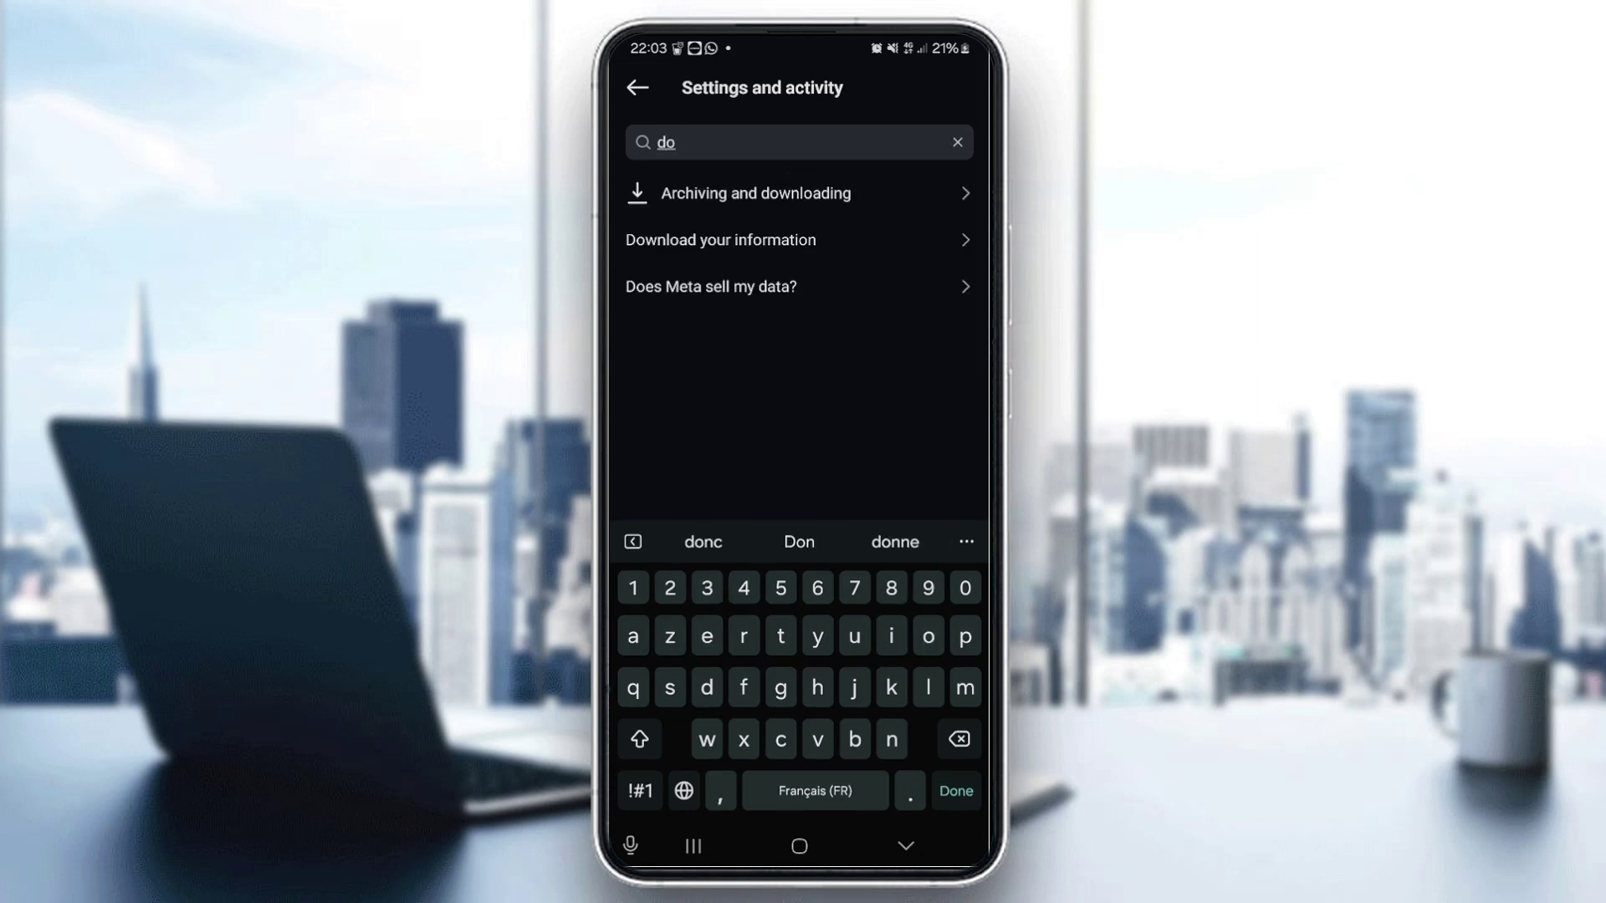
pyautogui.click(720, 239)
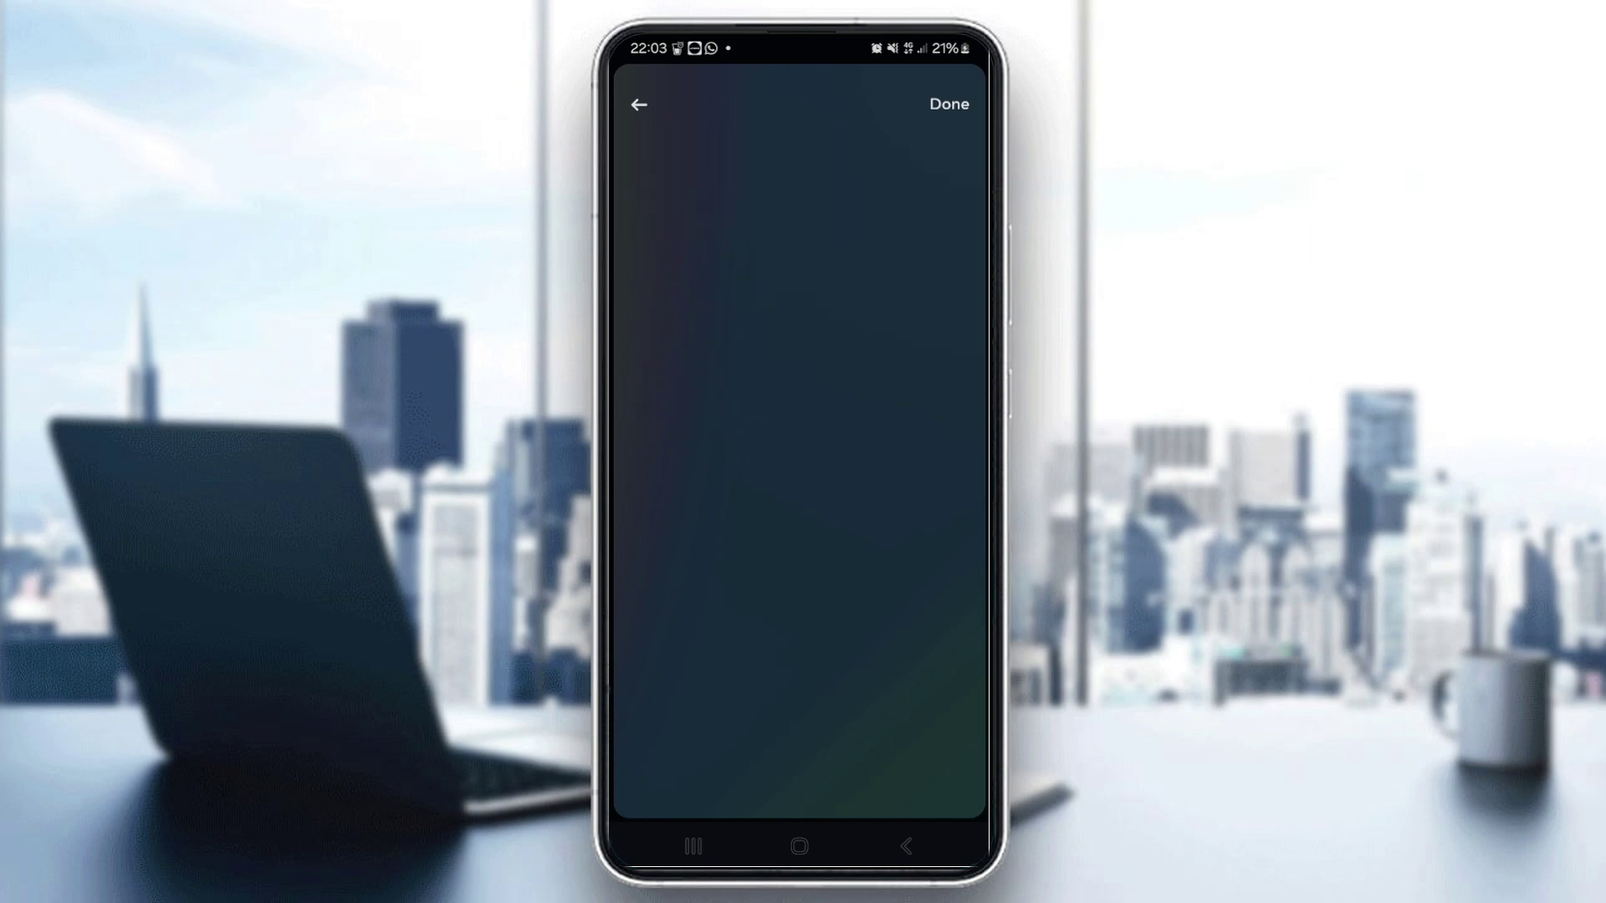
# Start a new download request for easytuto101 and choose 'Some of your information'.
pyautogui.click(800, 343)
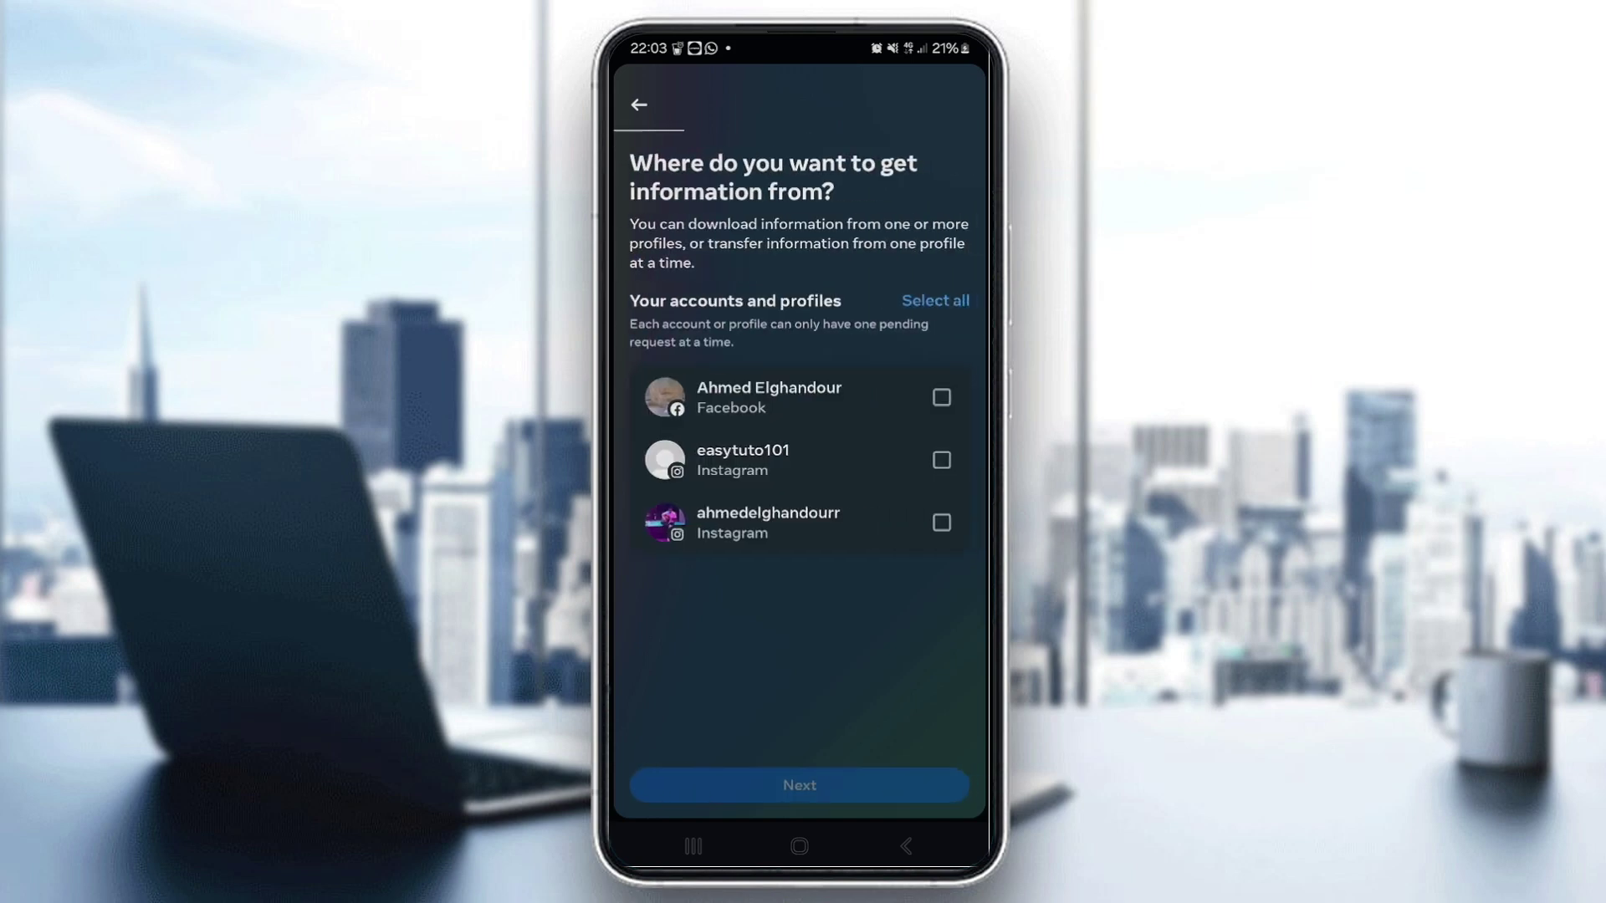
pyautogui.click(940, 460)
pyautogui.click(799, 785)
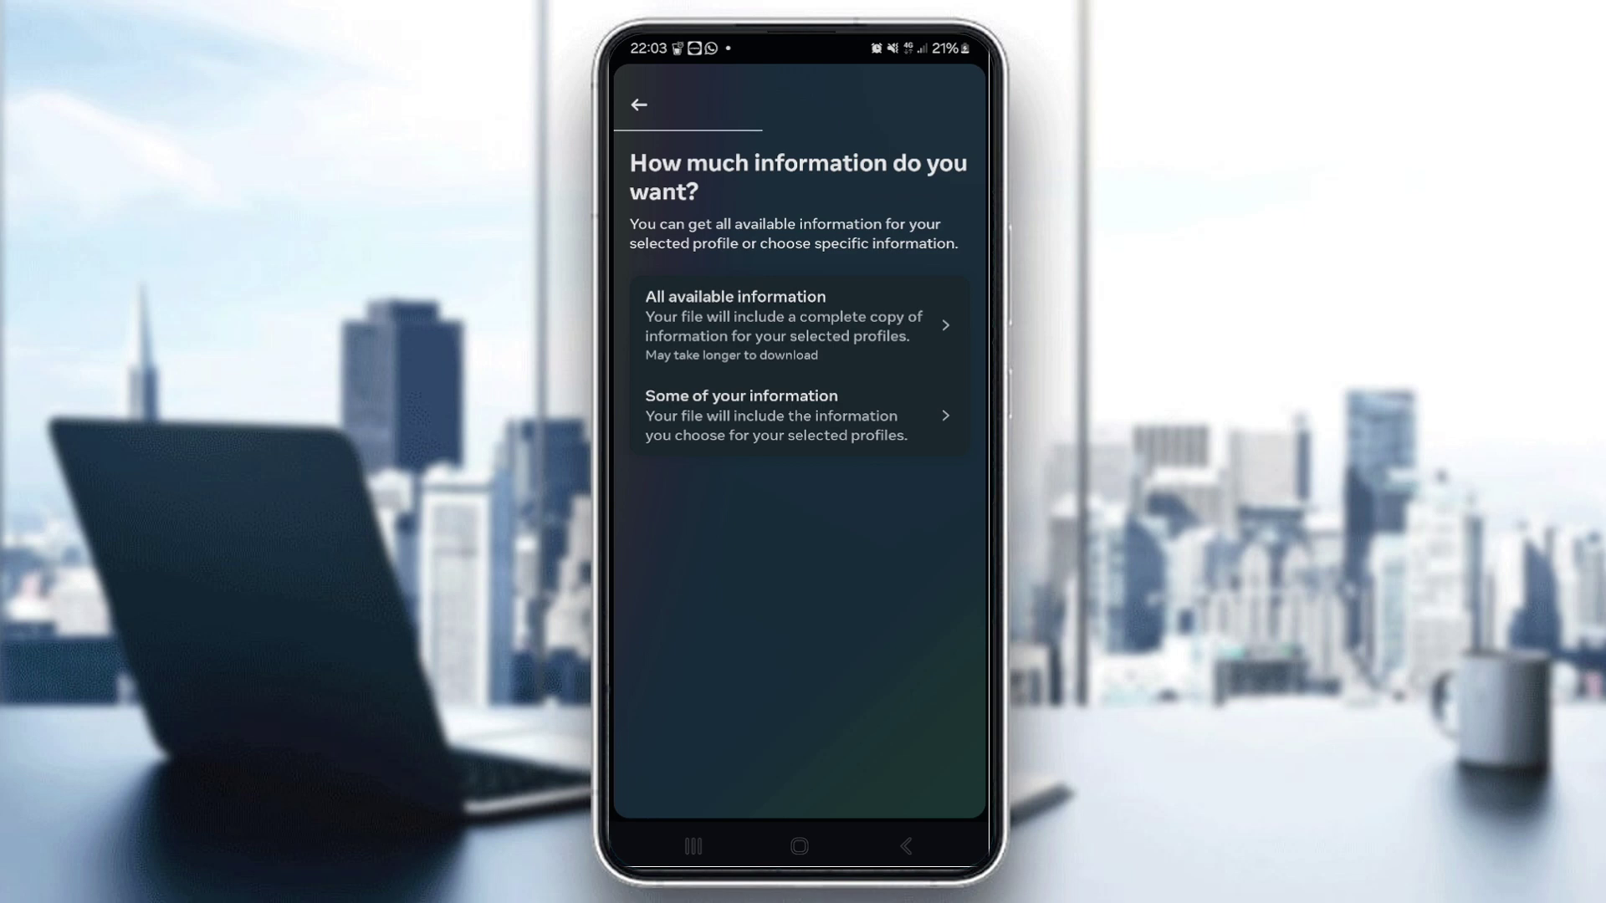
pyautogui.click(798, 416)
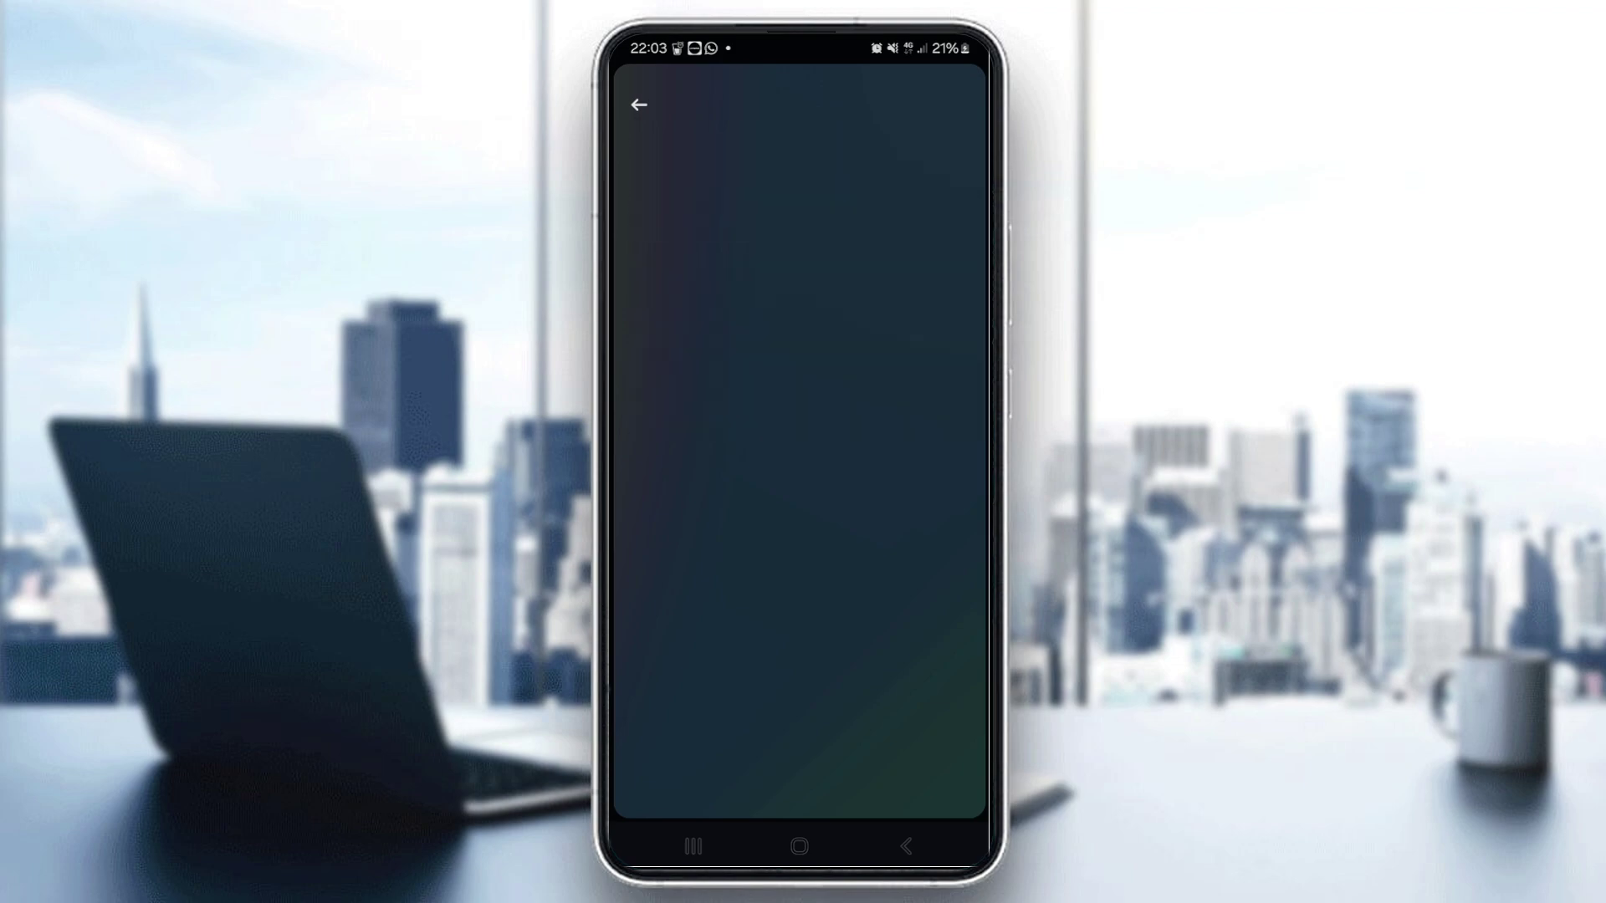
pyautogui.scroll(-1, 800, 503)
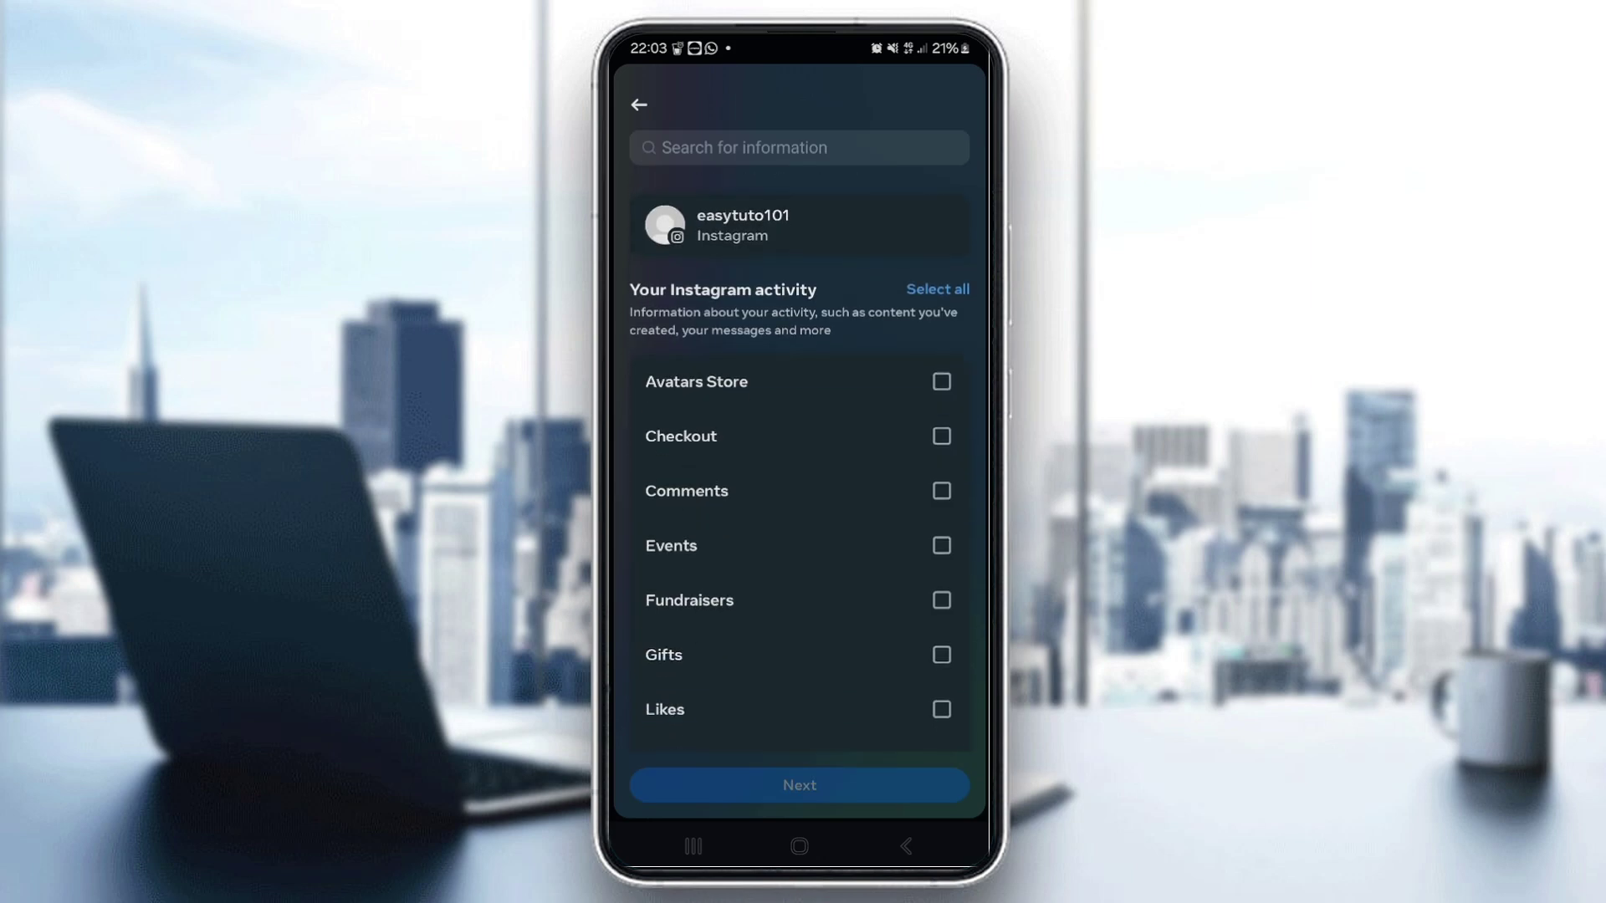
pyautogui.scroll(-1, 799, 503)
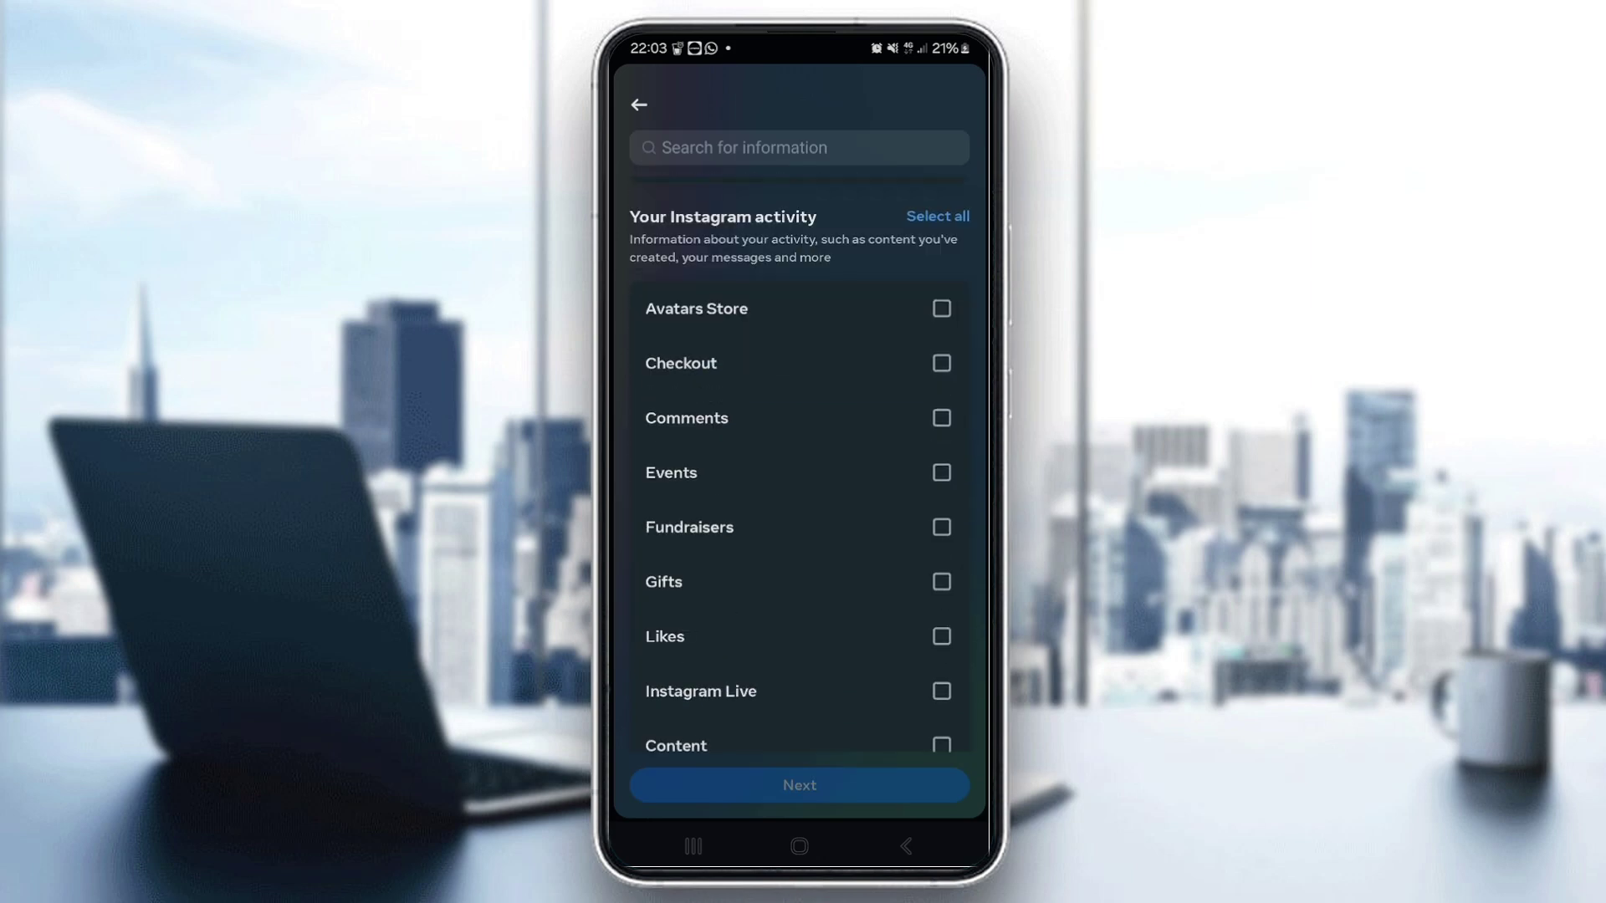
pyautogui.scroll(-2, 800, 503)
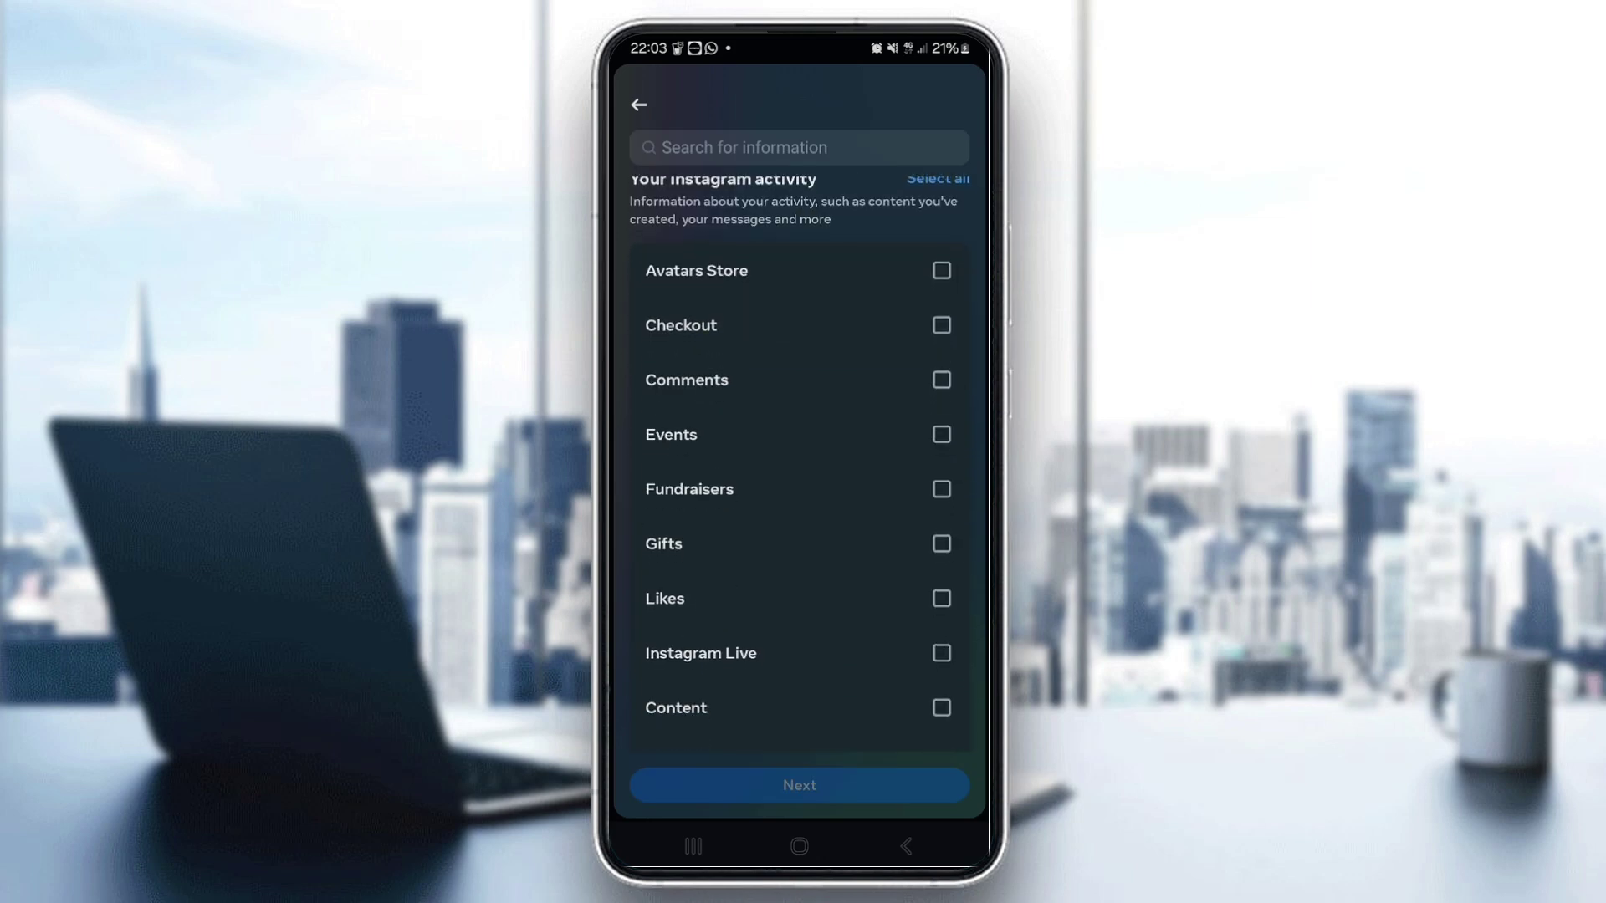
pyautogui.scroll(-1, 800, 502)
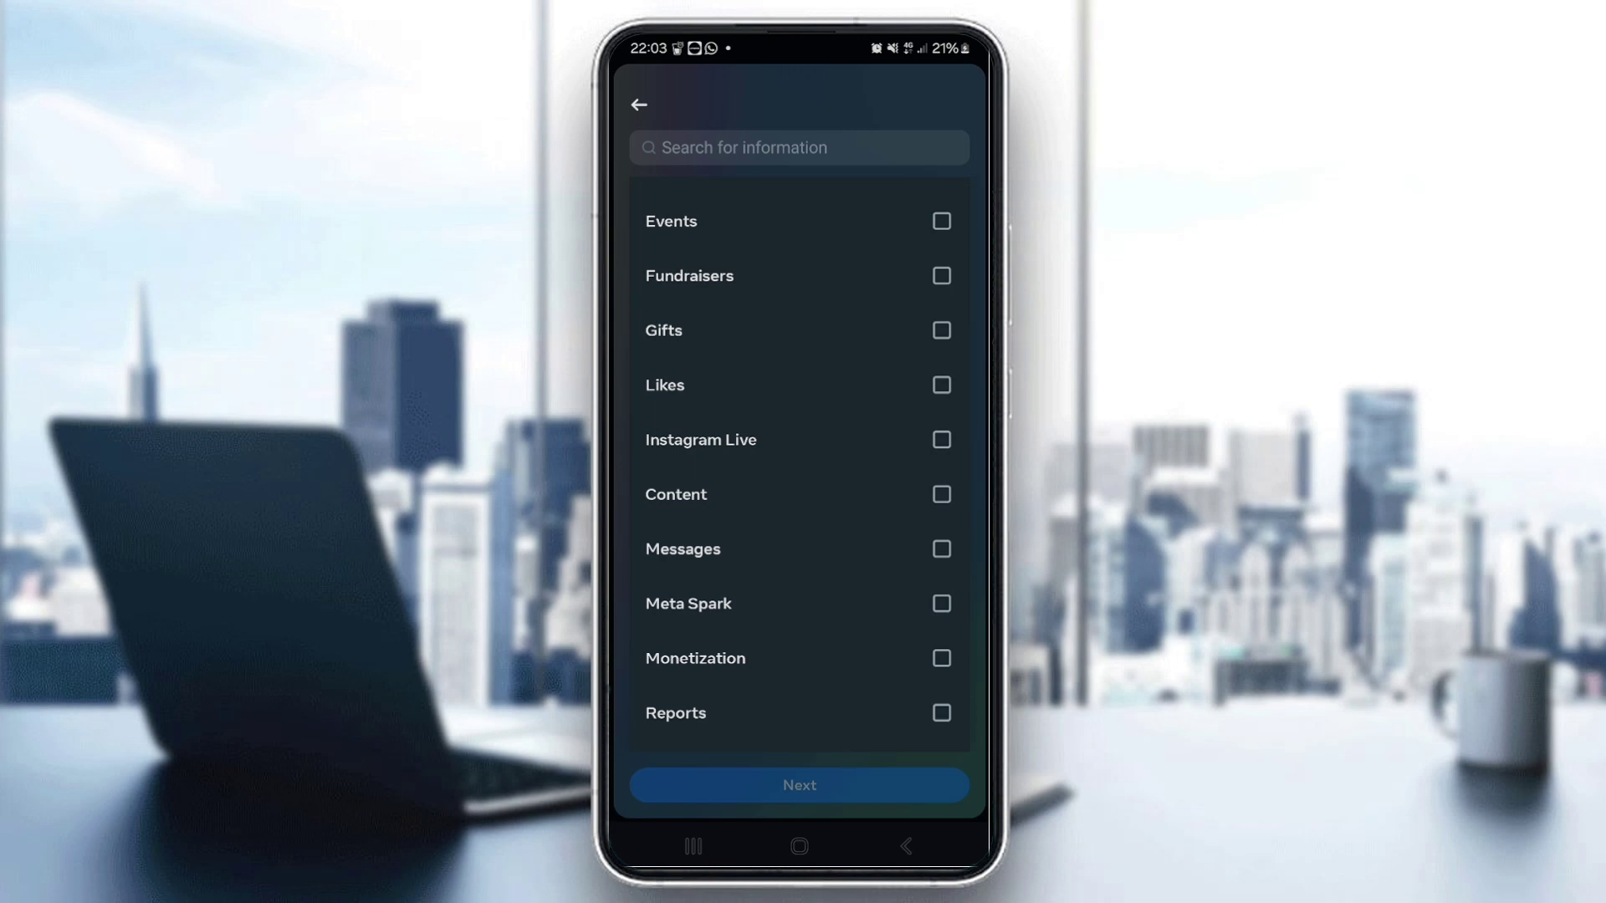
# Select Messages as the activity to download and continue to the destination choice.
pyautogui.click(941, 549)
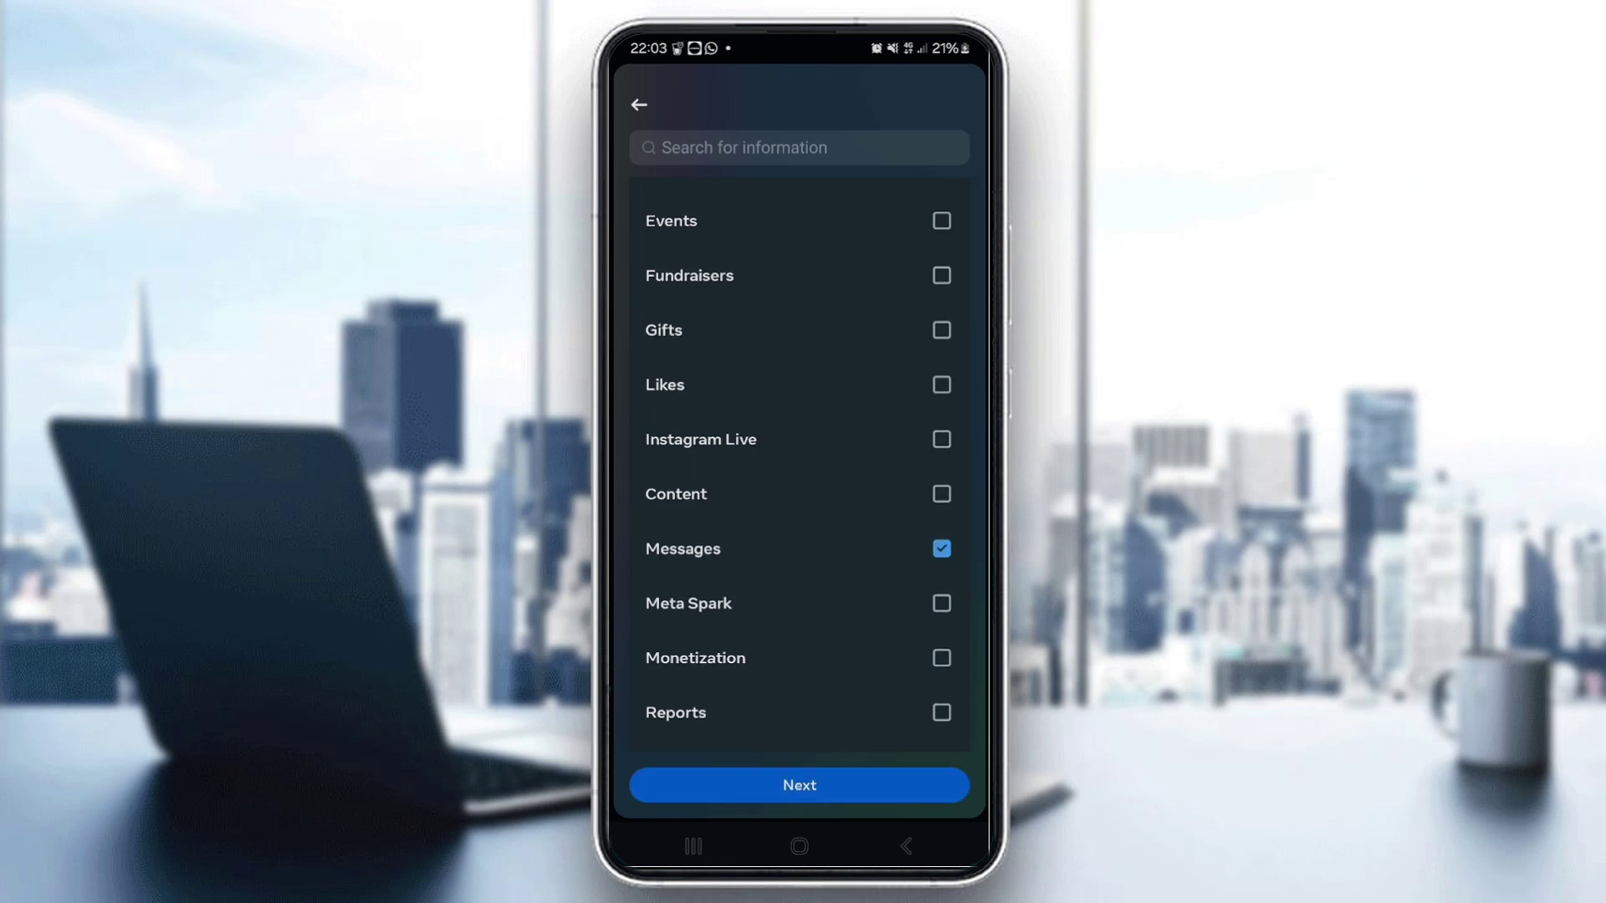
pyautogui.click(800, 785)
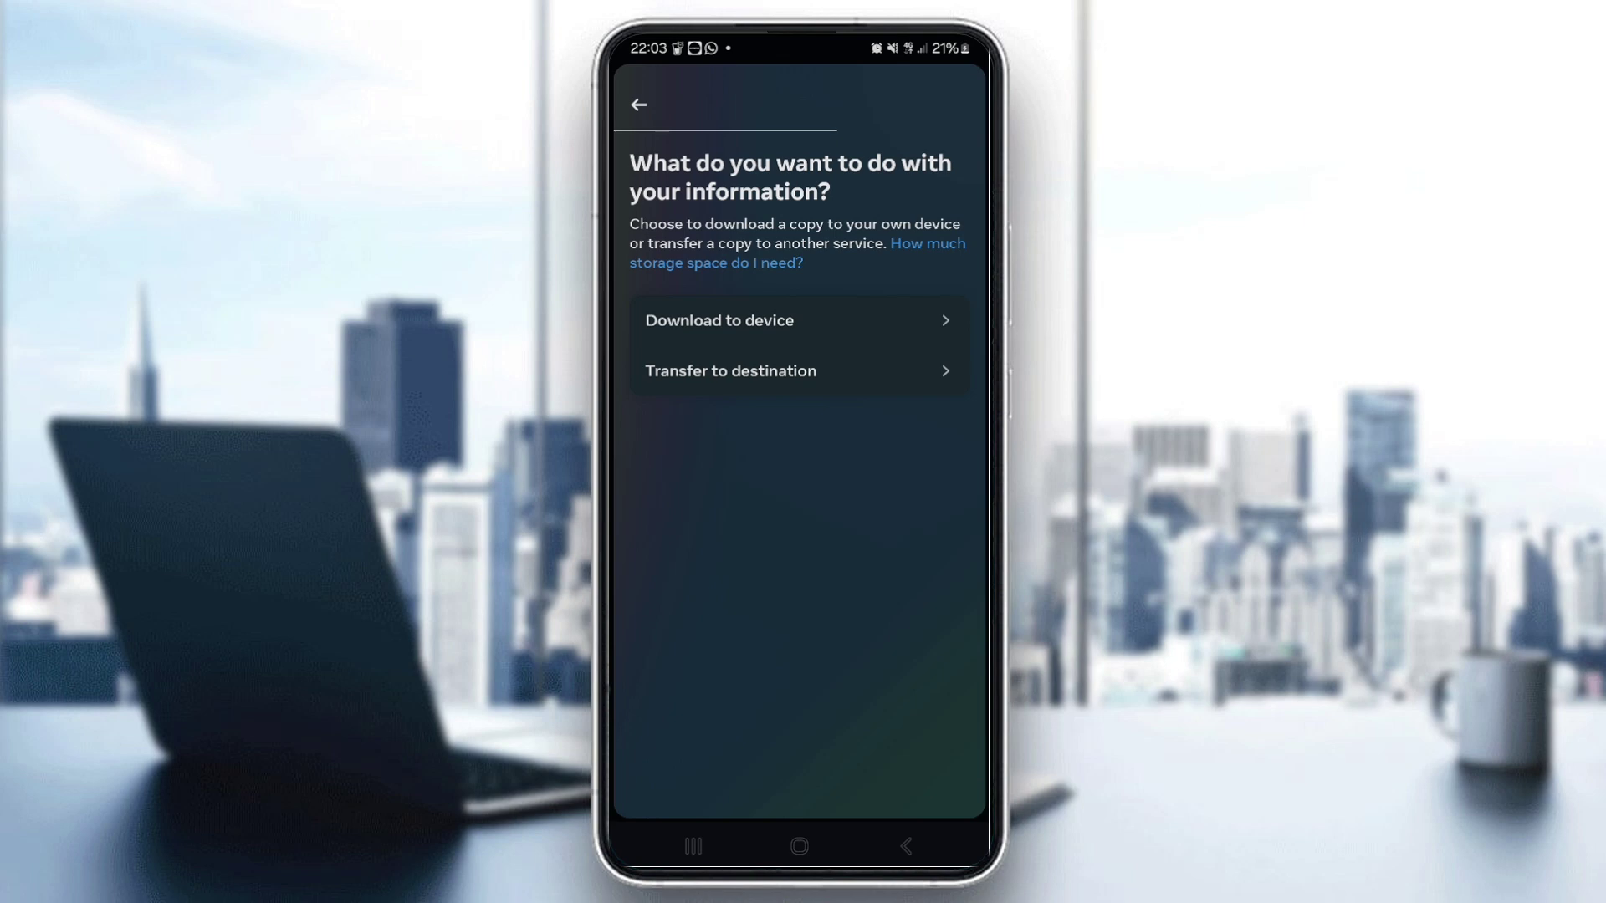
# Choose Download to device and submit the request with Create files.
pyautogui.click(799, 320)
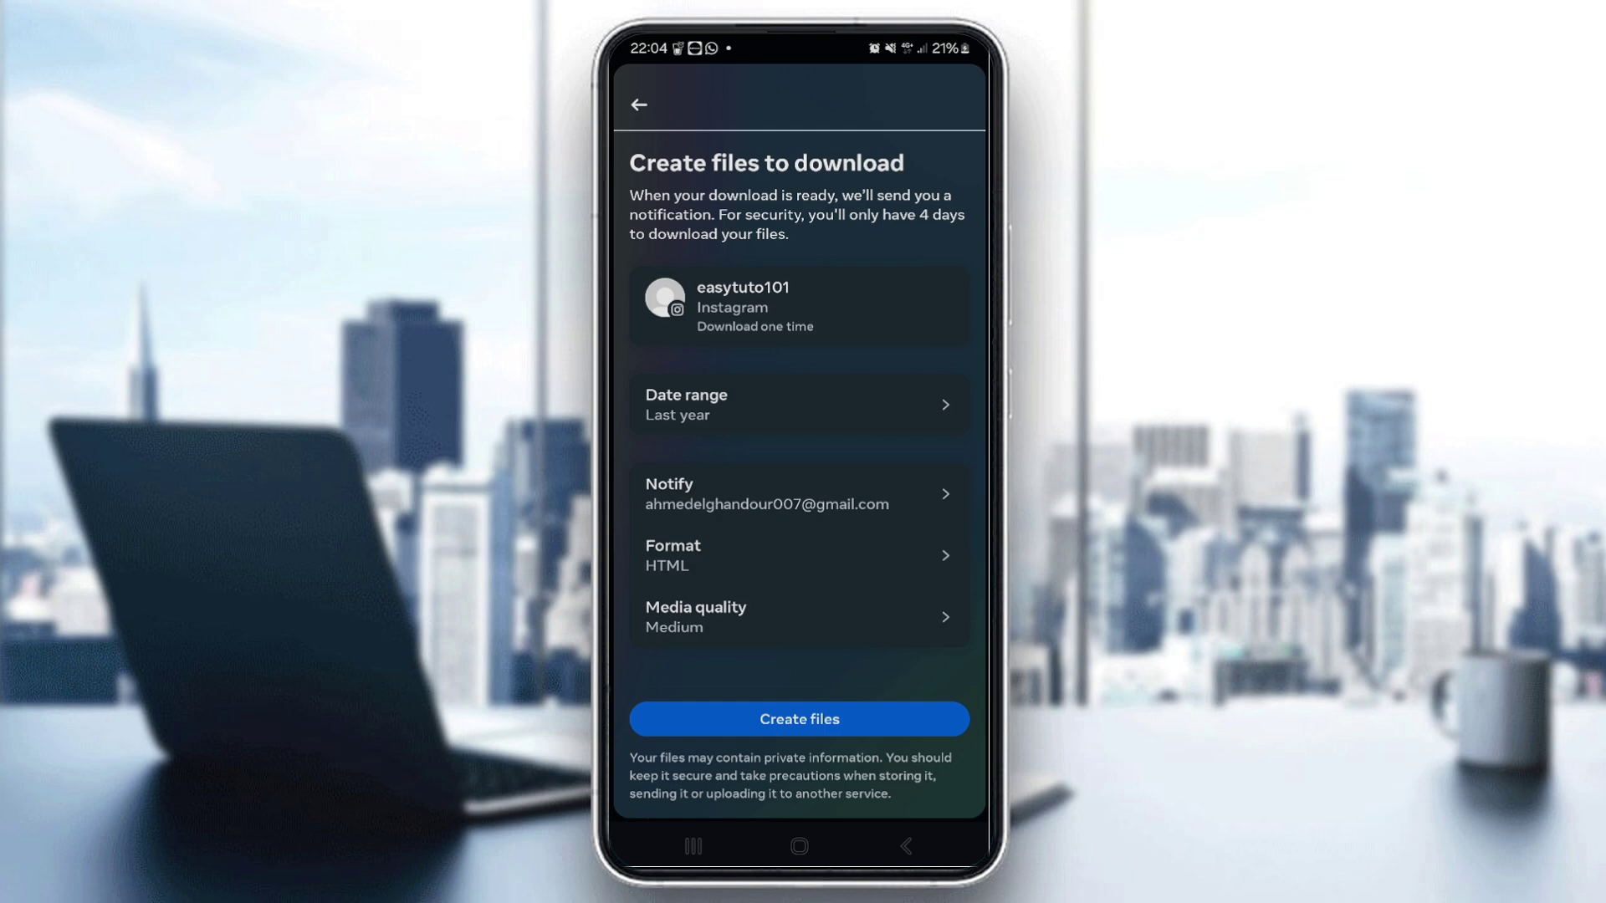
pyautogui.click(800, 720)
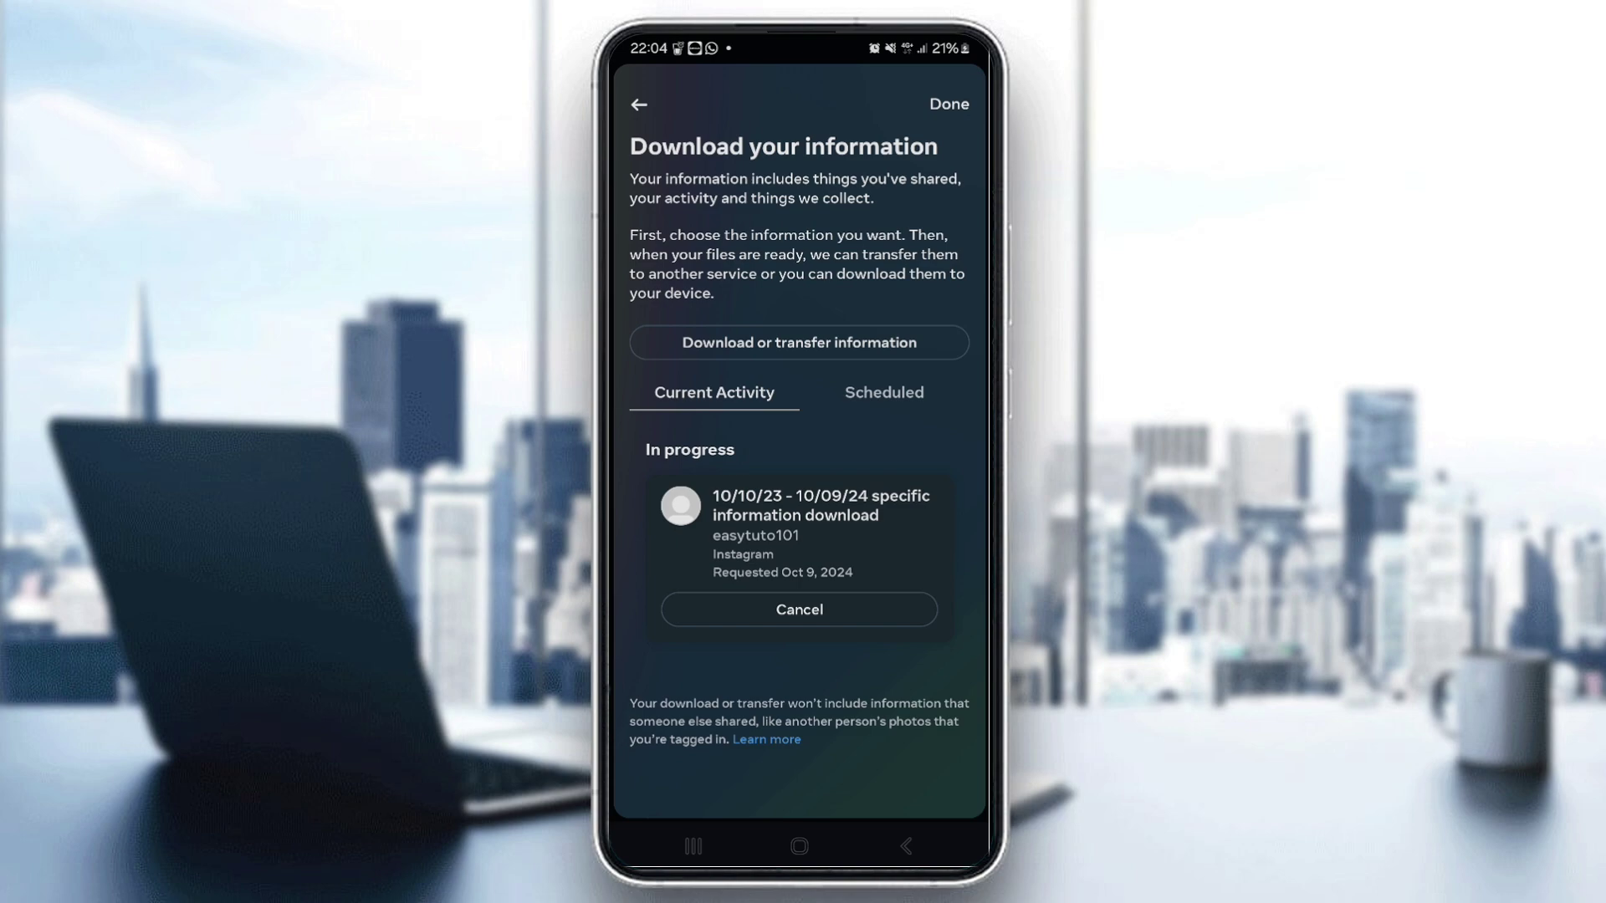
# Leave Accounts Center, return to the home feed and go to the direct messages inbox.
pyautogui.click(638, 104)
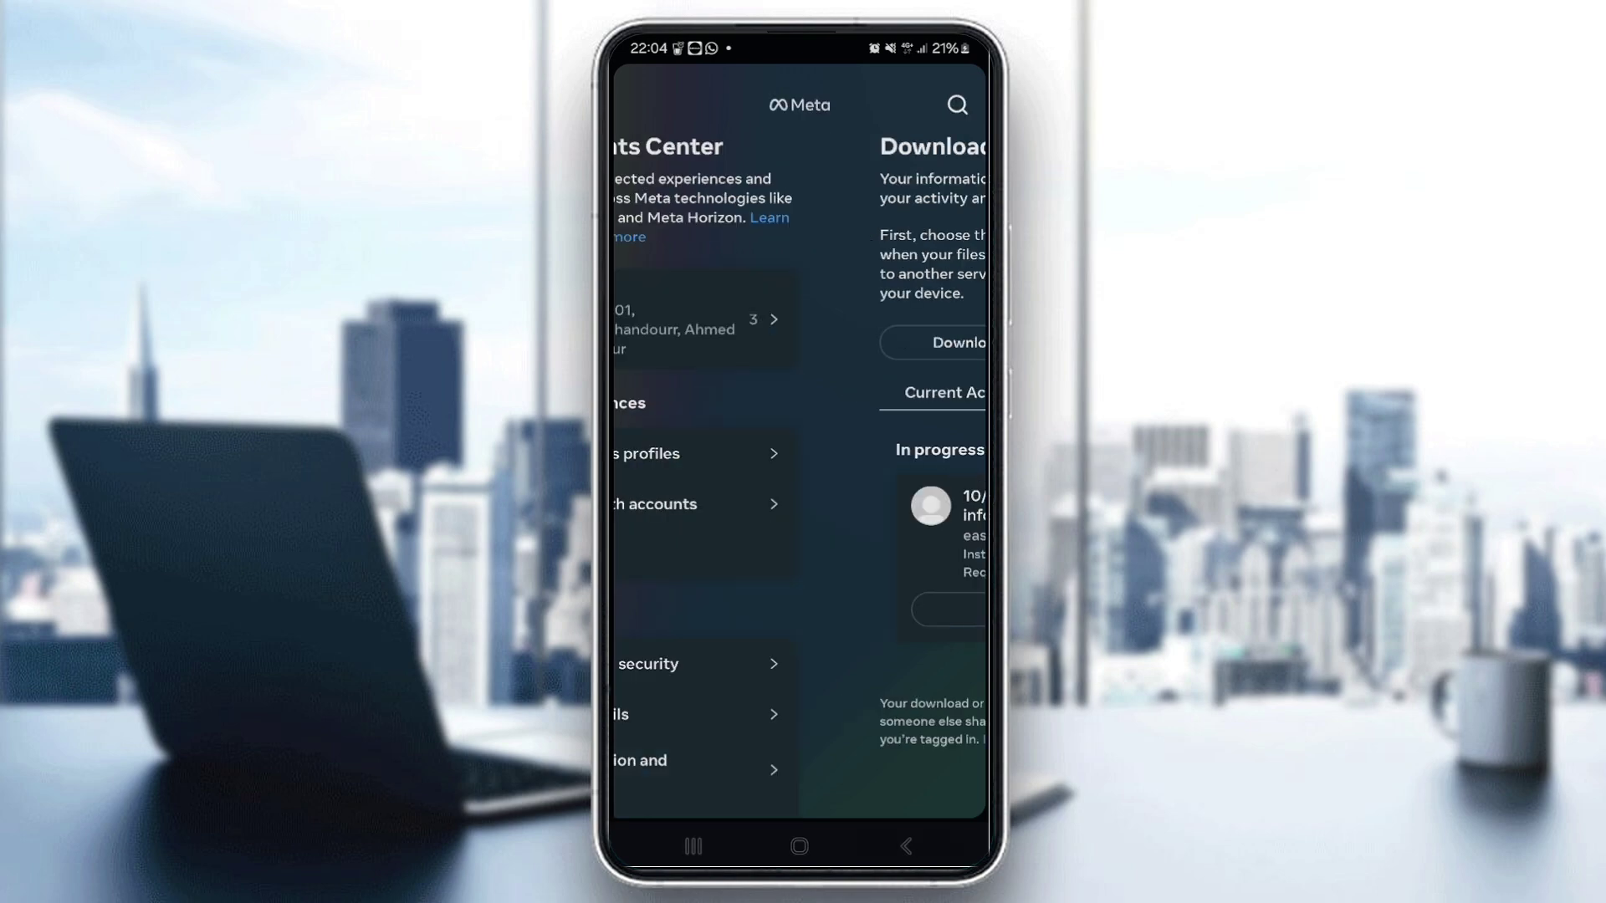
pyautogui.click(637, 105)
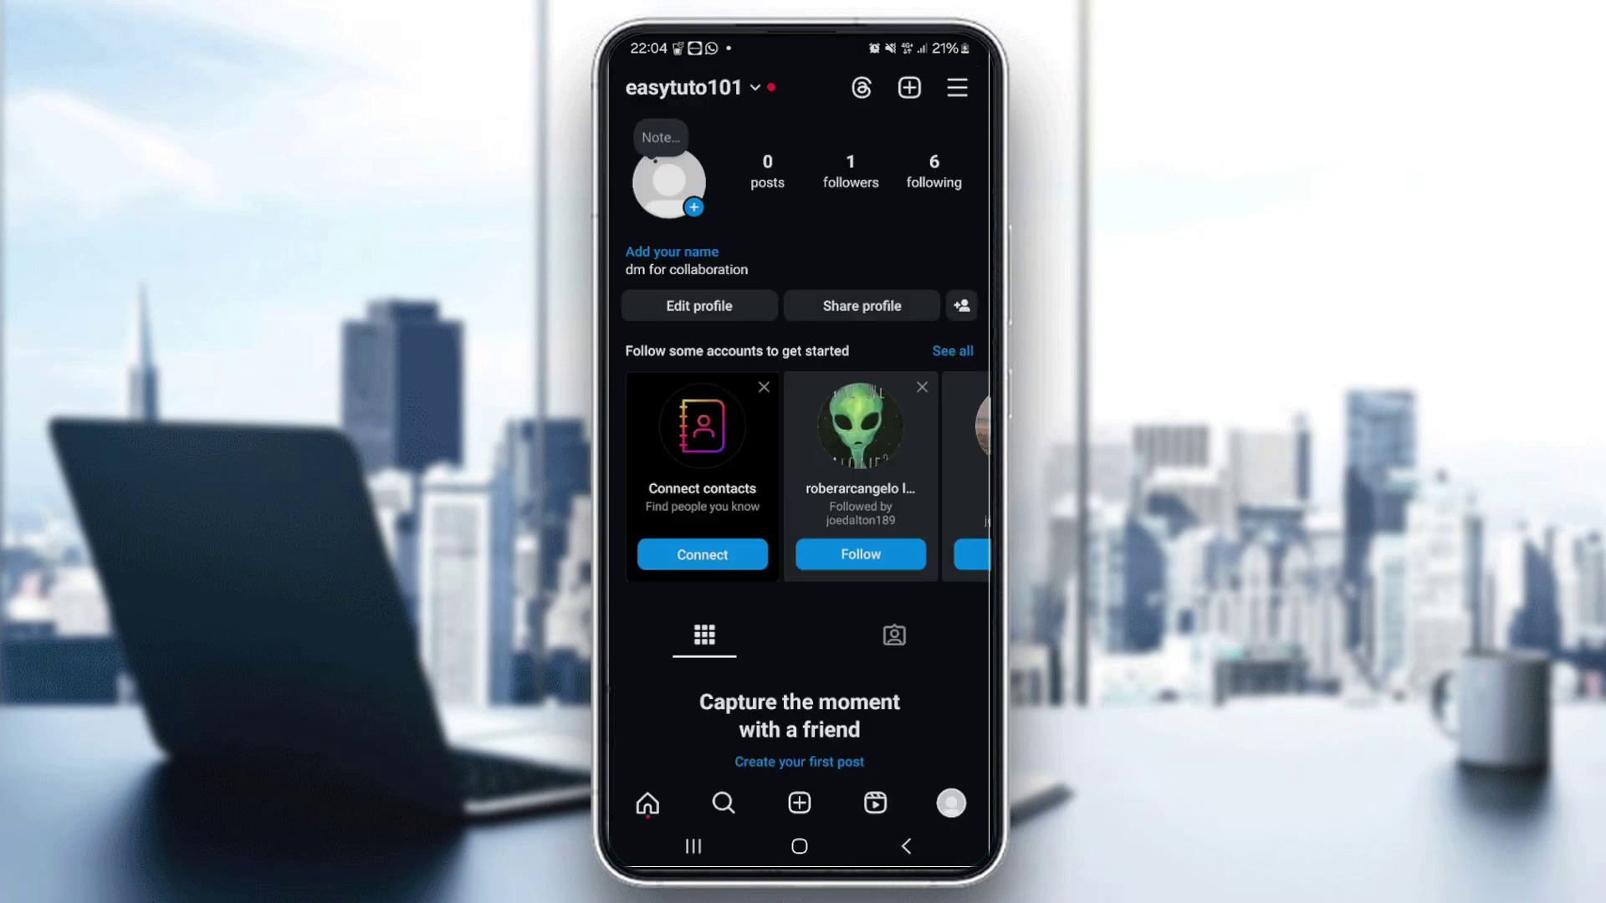
pyautogui.click(648, 803)
pyautogui.click(957, 79)
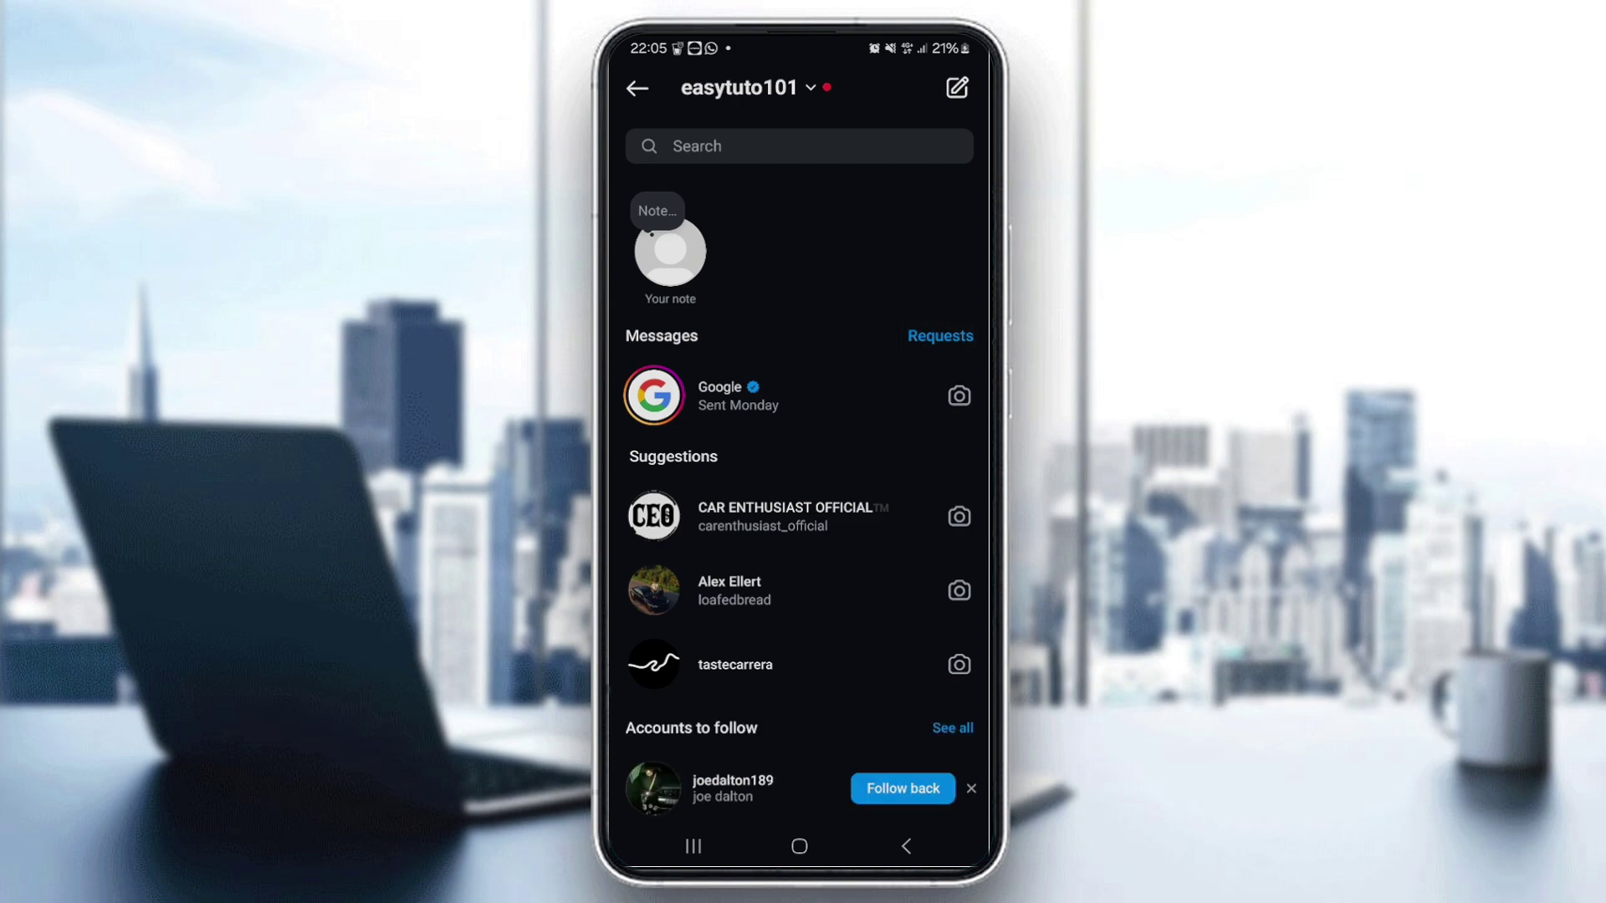
# View the message requests, then the Hidden Requests list showing none.
pyautogui.click(940, 336)
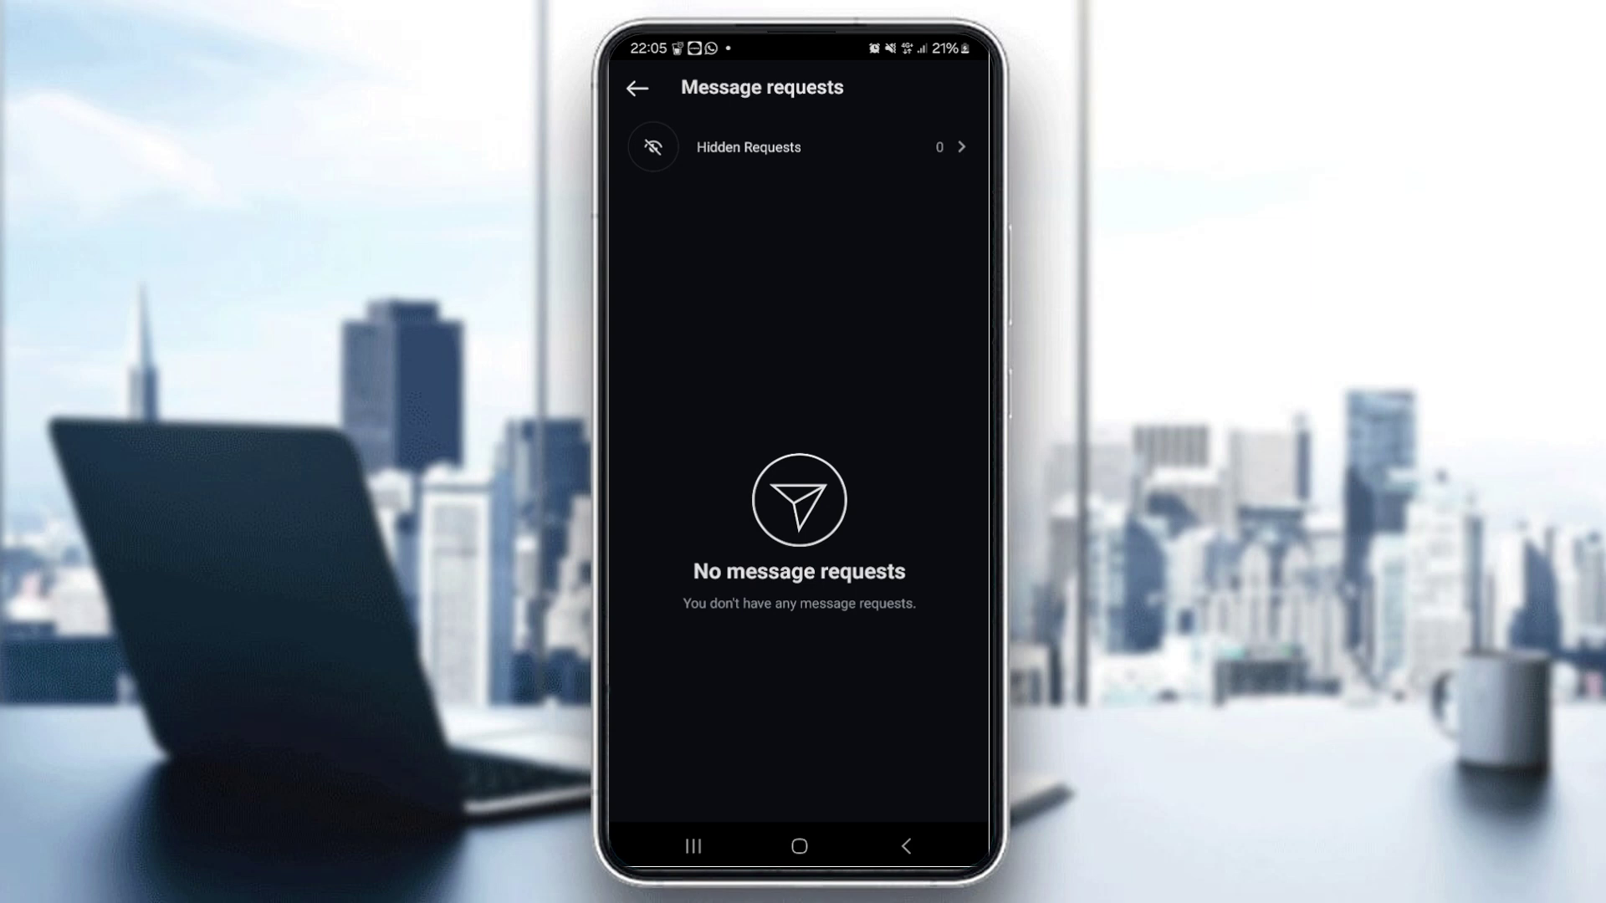
pyautogui.click(749, 147)
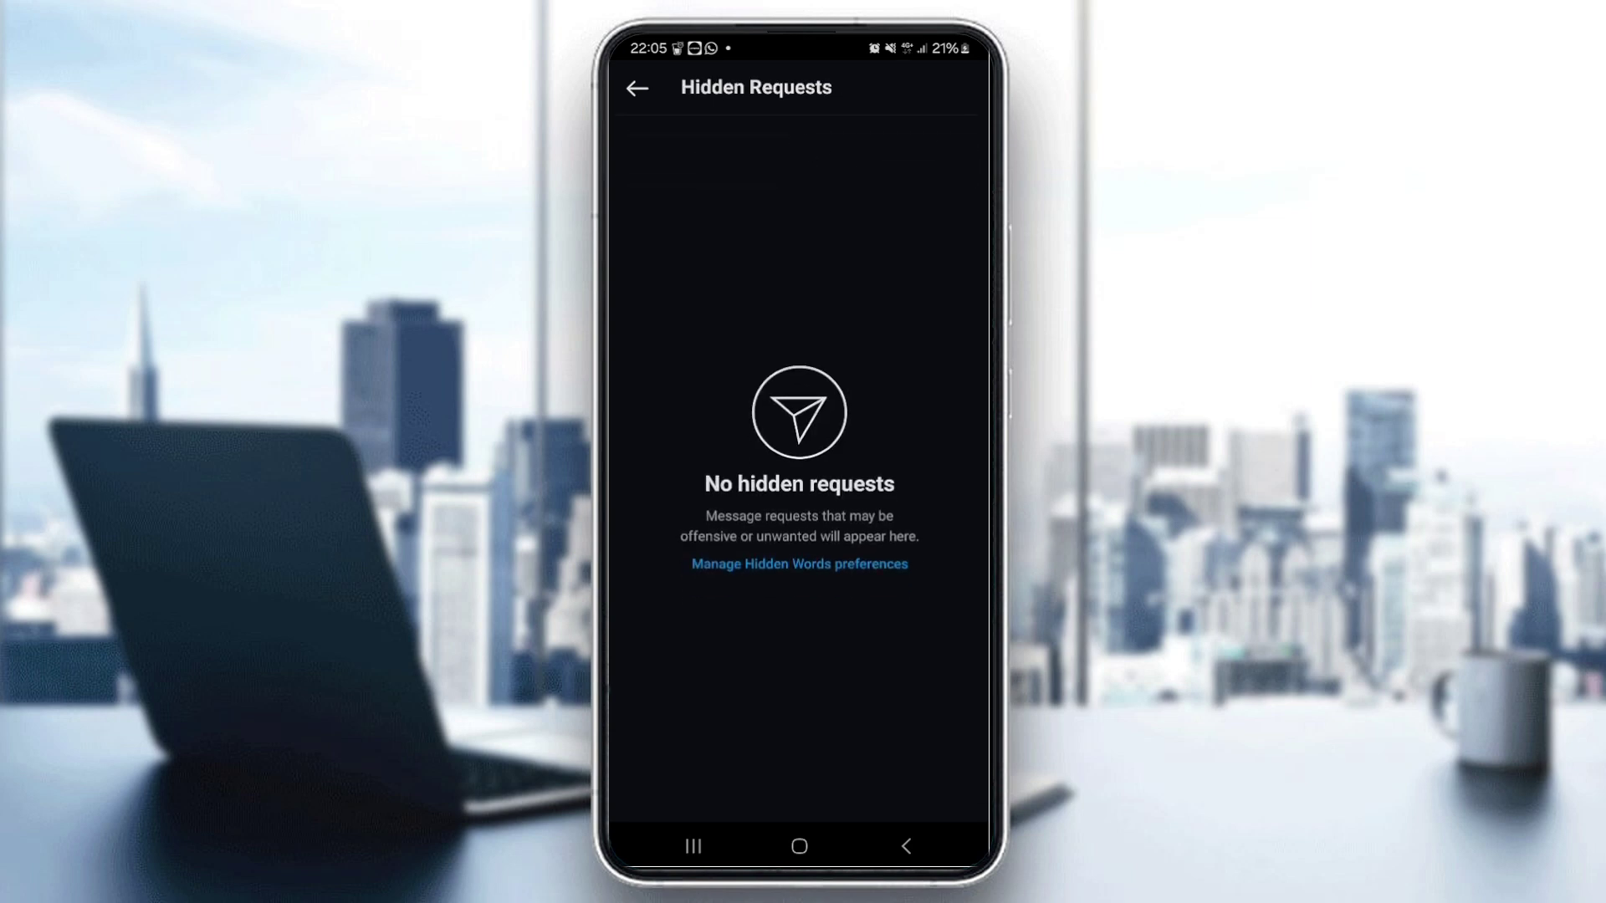